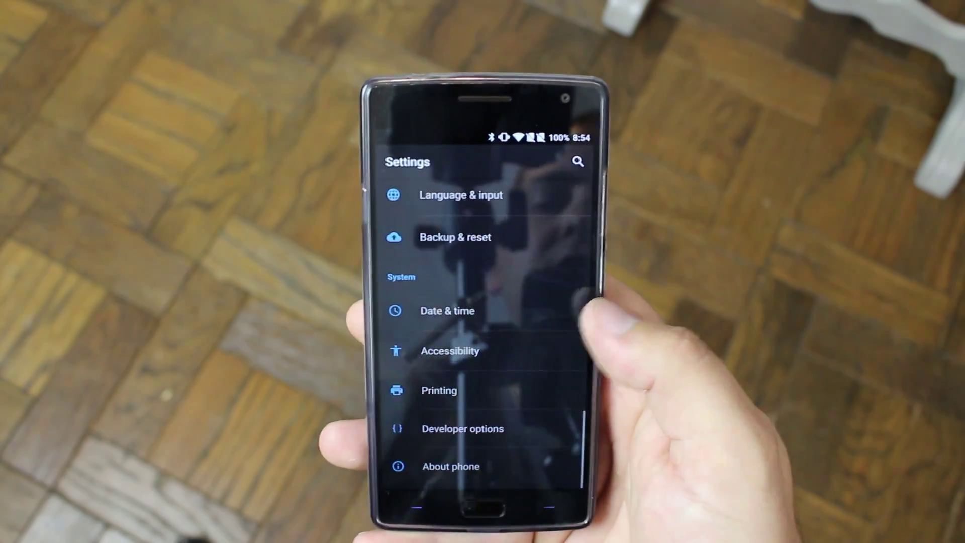
Exit the Android Settings list to the OnePlus 2 home screen.
{"action": "left_click", "coordinate": [483, 509]}
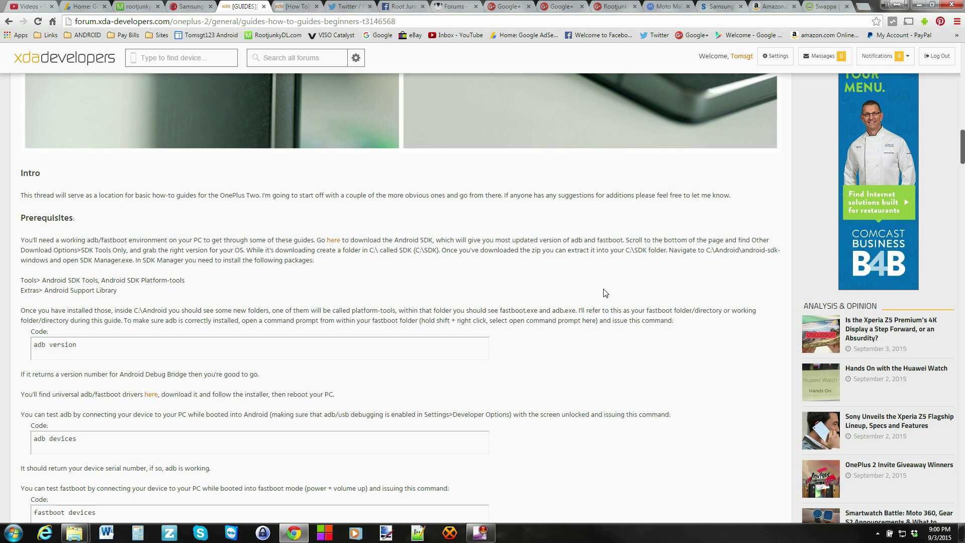
Read the XDA guide's Prerequisites section, then bring up the RootJunky Samsung Galaxy Tab 3 tab.
{"action": "scroll", "coordinate": [591, 293], "scroll_direction": "down", "scroll_amount": 2}
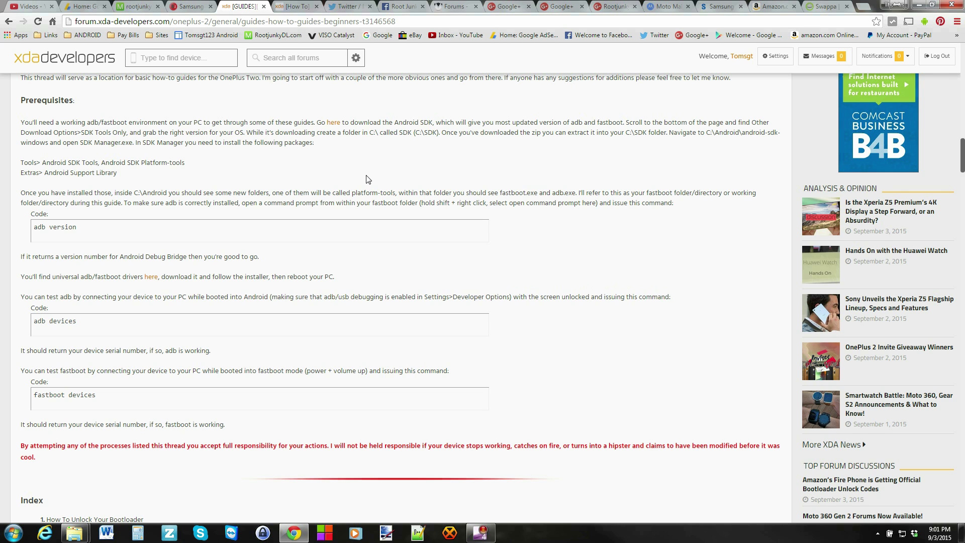
{"action": "scroll", "coordinate": [361, 208], "scroll_direction": "down", "scroll_amount": 2}
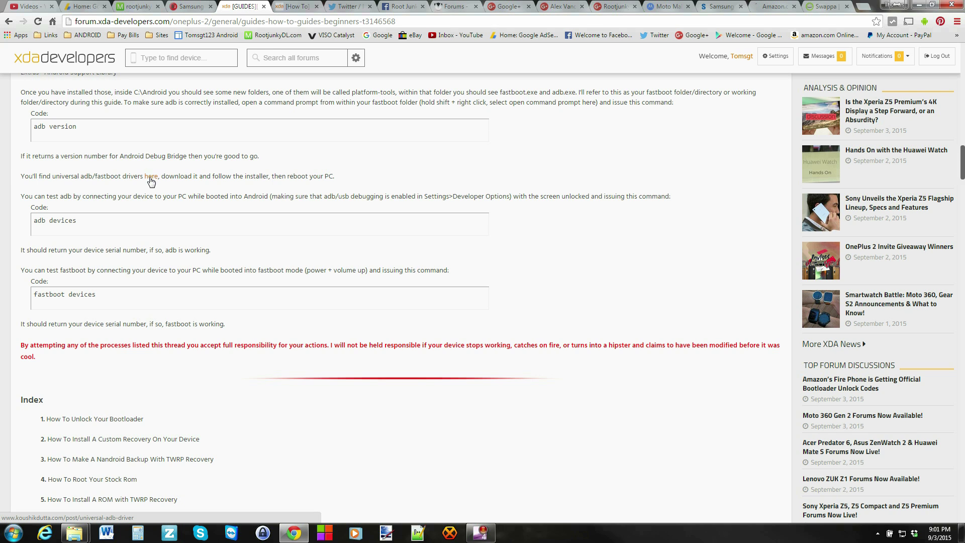
{"action": "left_click", "coordinate": [193, 7]}
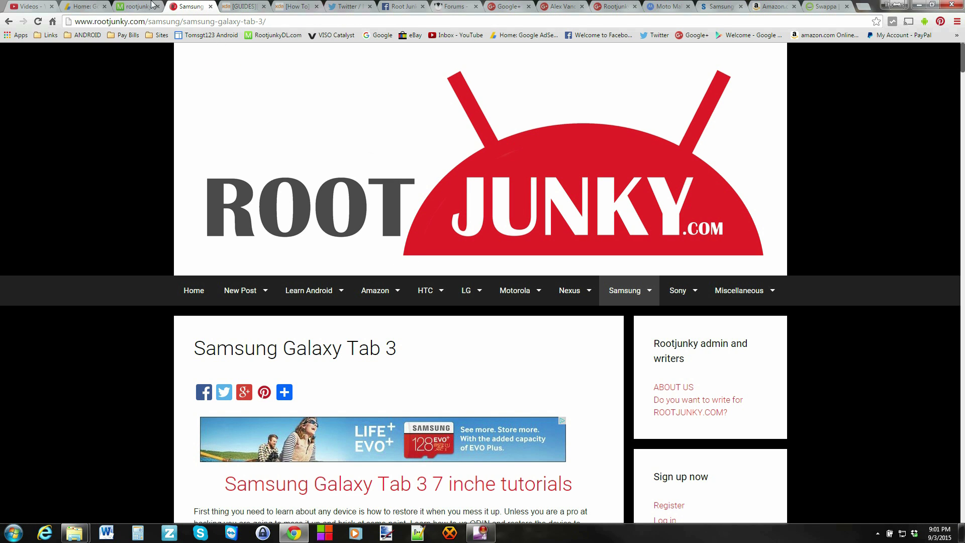
On RootJunkyDL's Adb Fastboot Files page, download ADB FASTBOOT FILES.zip.
{"action": "key", "text": "ctrl+shift+Tab"}
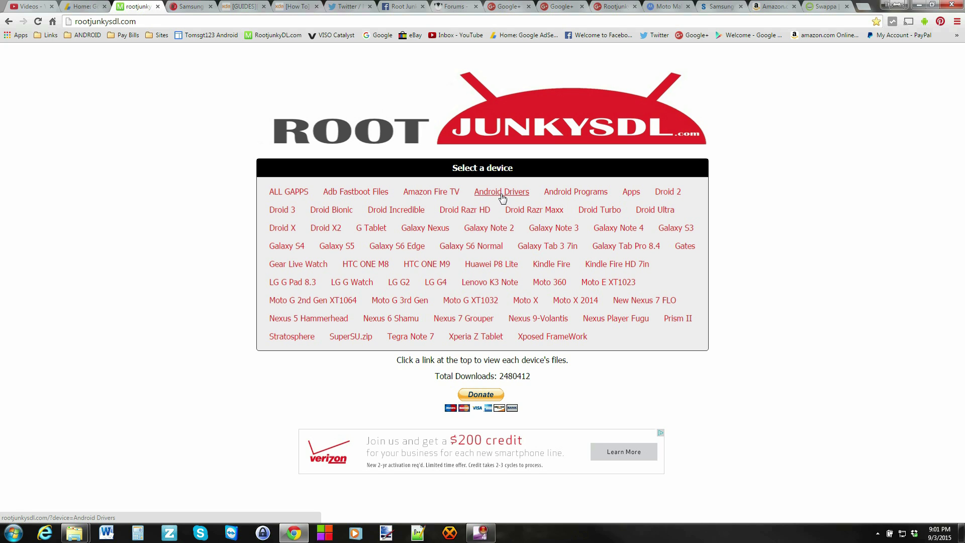
{"action": "left_click", "coordinate": [352, 193]}
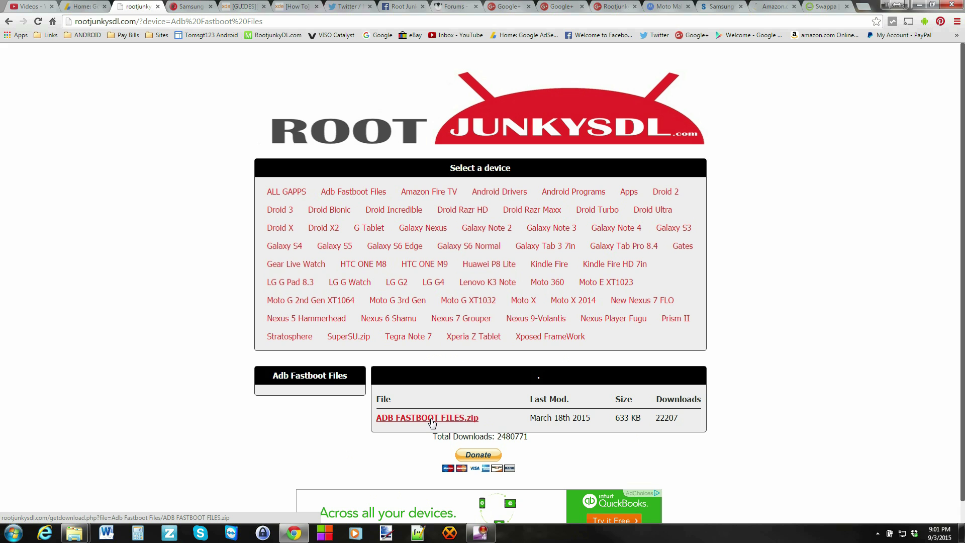
{"action": "left_click", "coordinate": [438, 420]}
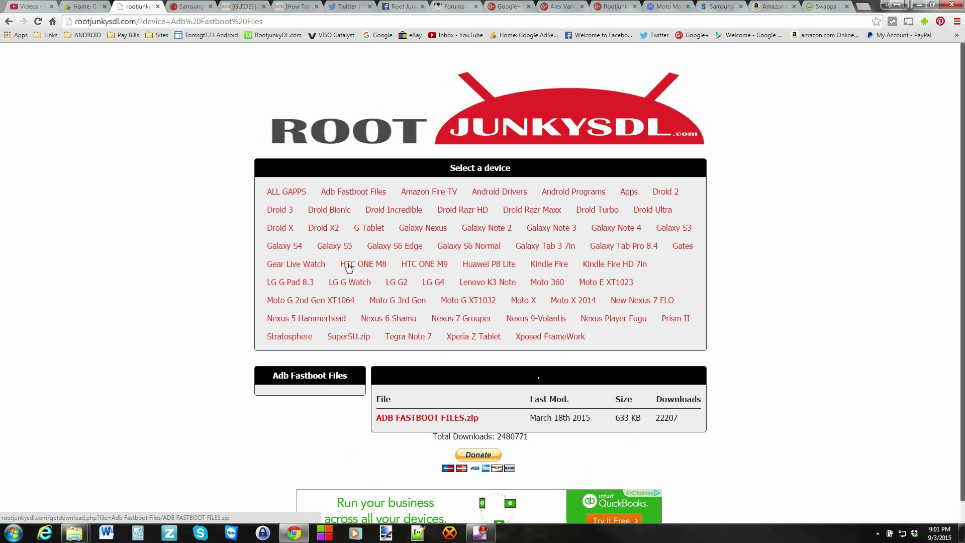
Show RootJunkyDL's Android Drivers listing with UniversalAdbDriverSetup.msi, then return to the XDA guide.
{"action": "left_click", "coordinate": [246, 6]}
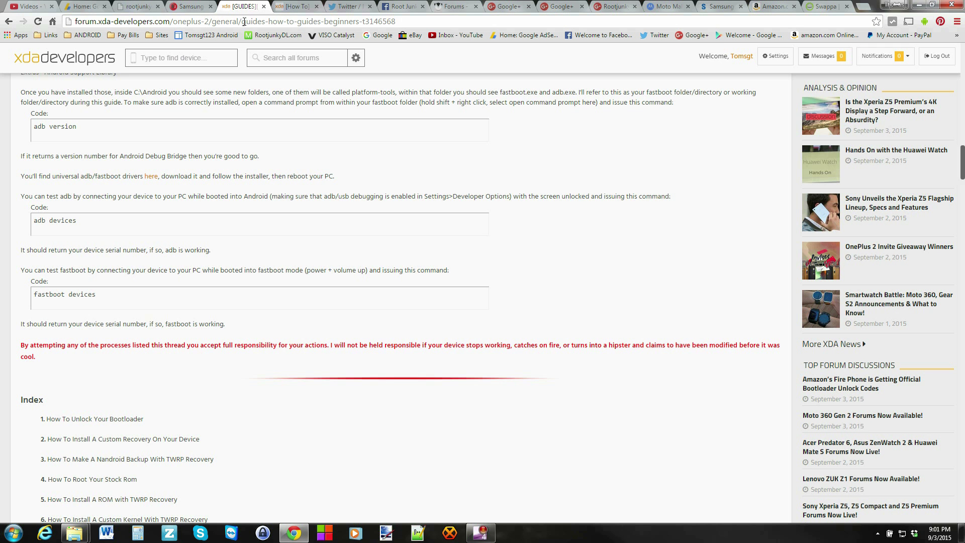
{"action": "left_click", "coordinate": [192, 7]}
{"action": "left_click", "coordinate": [138, 6]}
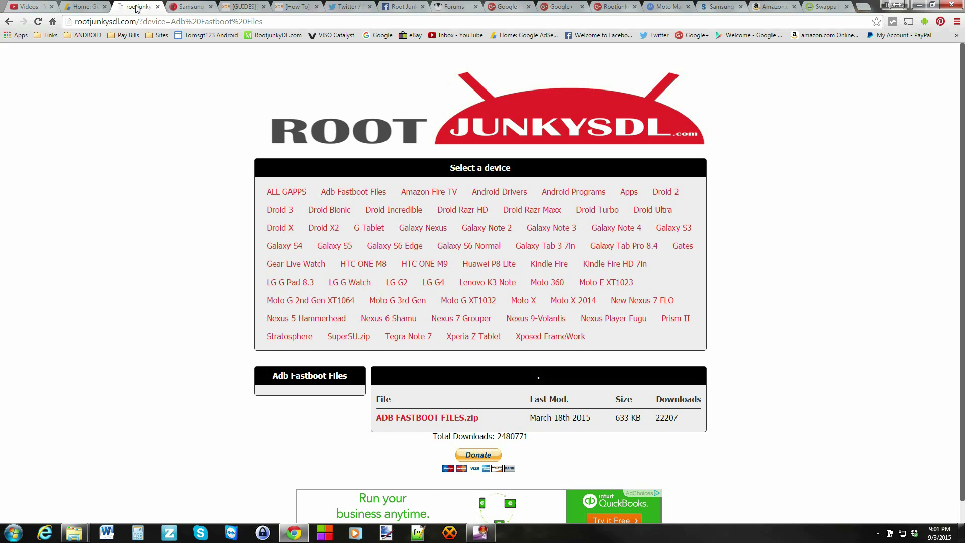
{"action": "left_click", "coordinate": [513, 194]}
{"action": "scroll", "coordinate": [317, 447], "scroll_direction": "down", "scroll_amount": 2}
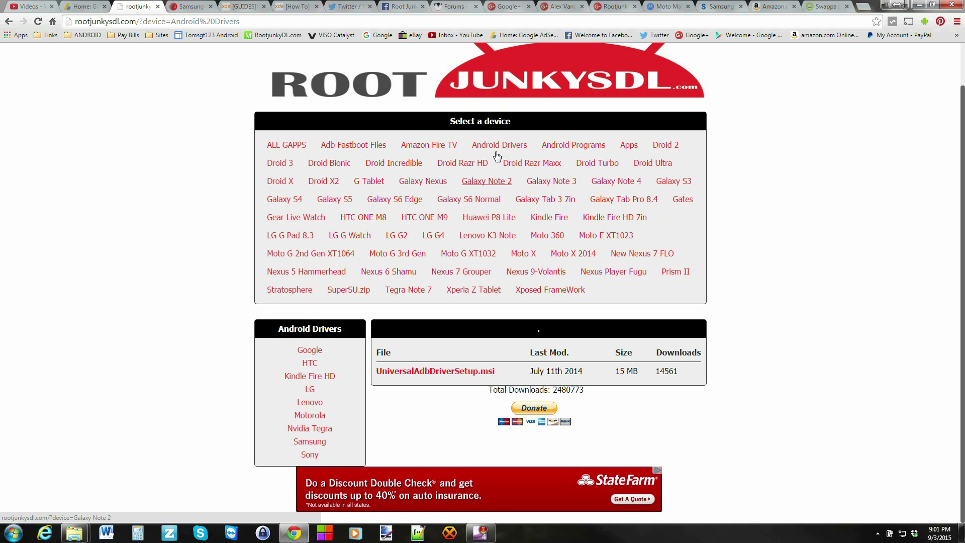
{"action": "left_click", "coordinate": [241, 7]}
Browse the XDA guide through its TWRP.img recovery section, then return to RootJunkyDL's Android Drivers tab.
{"action": "scroll", "coordinate": [141, 105], "scroll_direction": "down", "scroll_amount": 1}
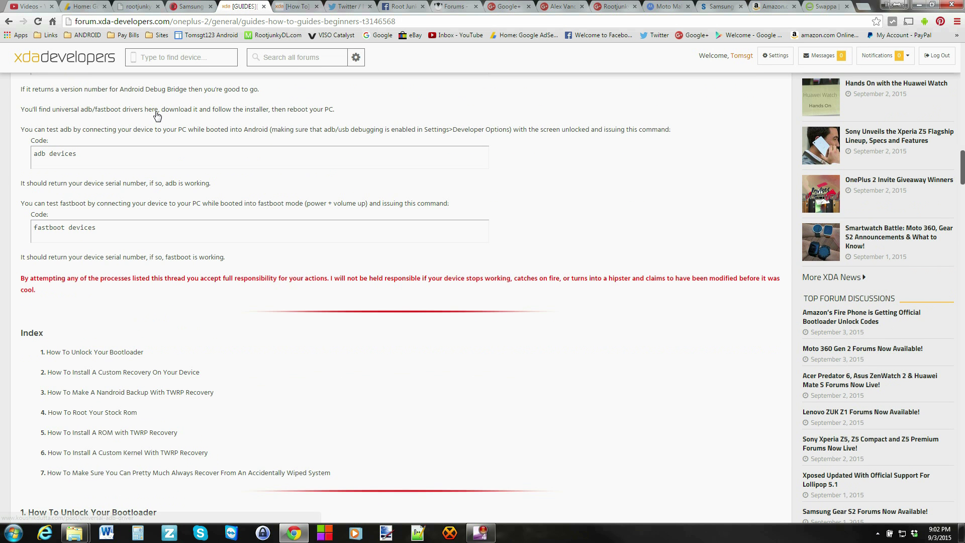
{"action": "scroll", "coordinate": [169, 211], "scroll_direction": "down", "scroll_amount": 2}
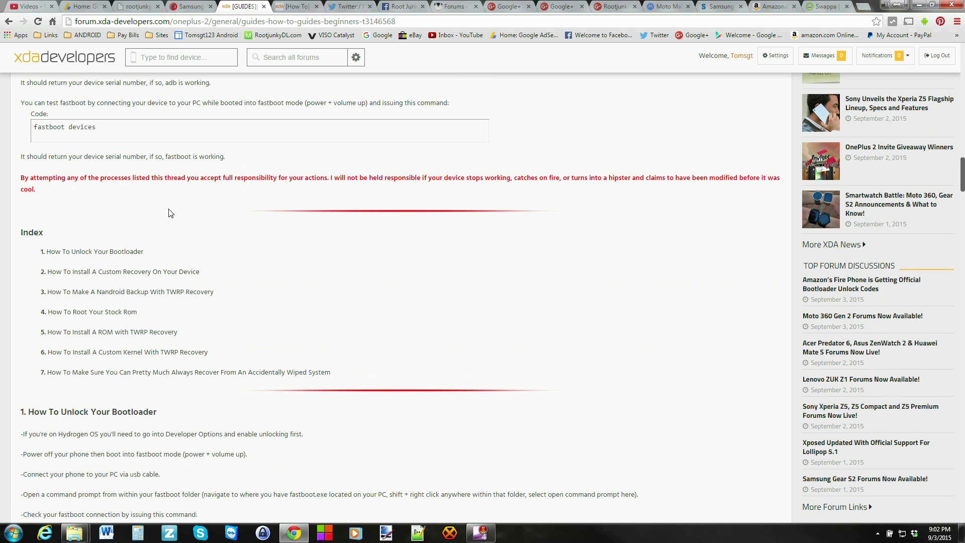
{"action": "scroll", "coordinate": [175, 184], "scroll_direction": "down", "scroll_amount": 2}
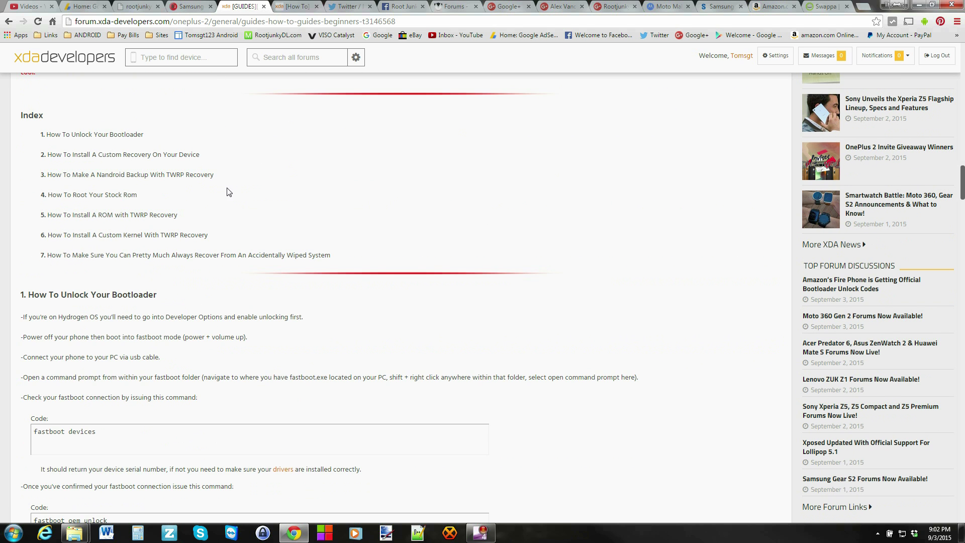
{"action": "scroll", "coordinate": [229, 192], "scroll_direction": "down", "scroll_amount": 4}
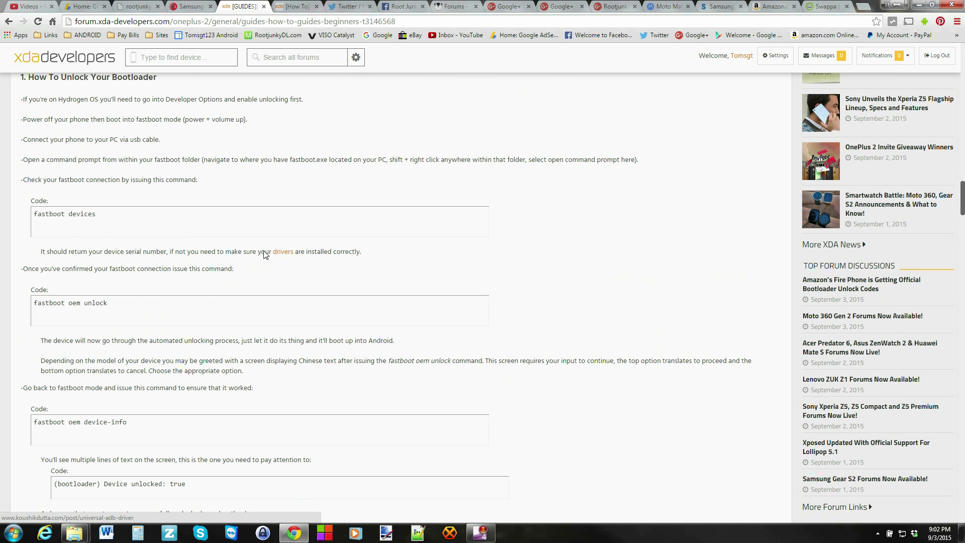
{"action": "scroll", "coordinate": [265, 255], "scroll_direction": "down", "scroll_amount": 6}
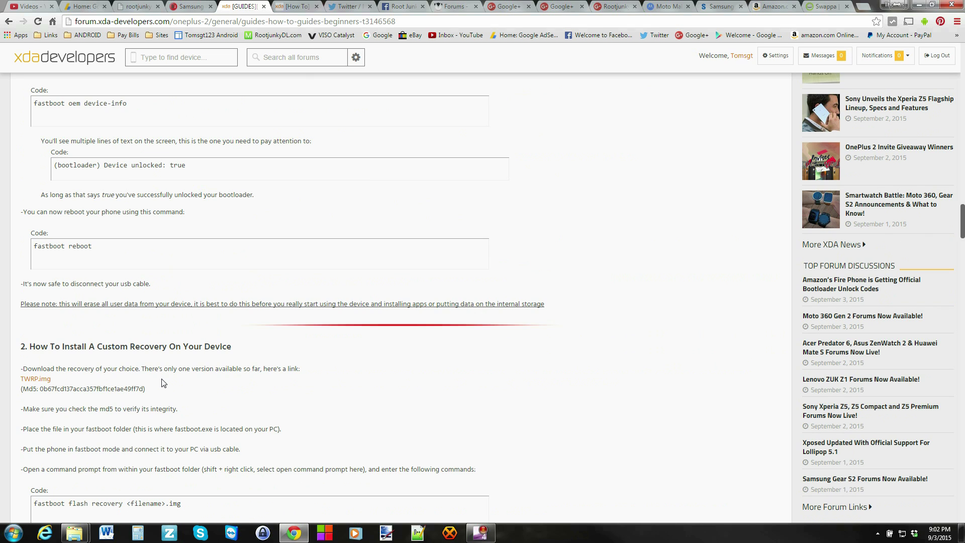
{"action": "key", "text": "XF86AudioMute"}
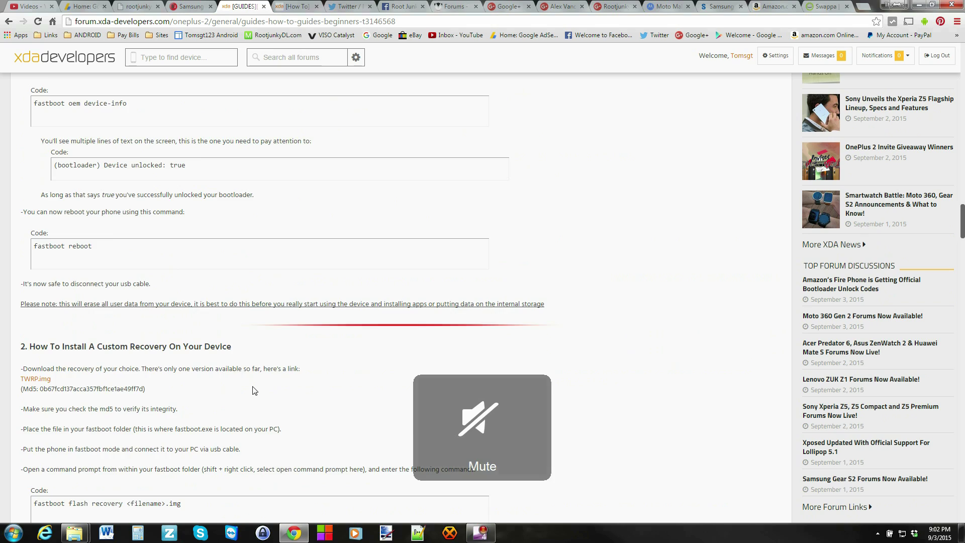
{"action": "scroll", "coordinate": [253, 389], "scroll_direction": "down", "scroll_amount": 6}
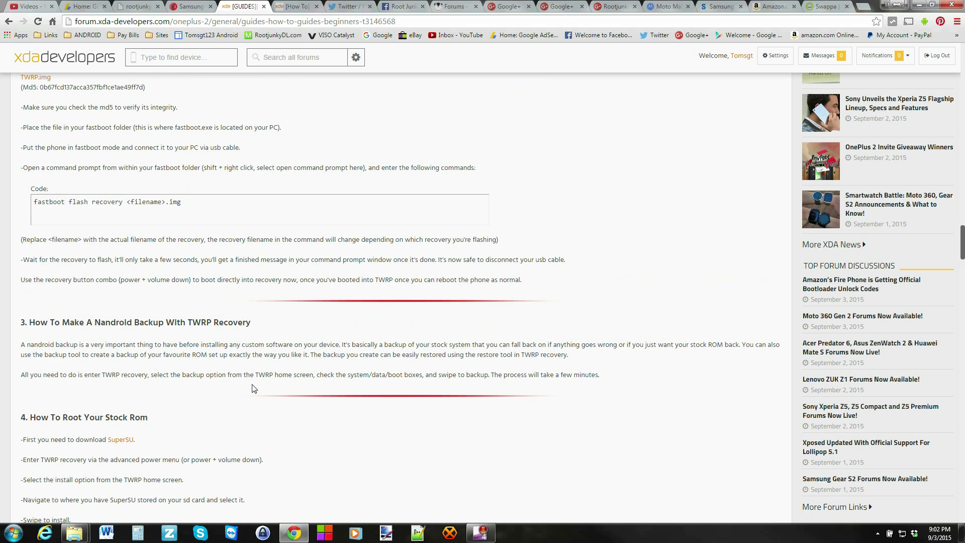
{"action": "scroll", "coordinate": [386, 260], "scroll_direction": "up", "scroll_amount": 11}
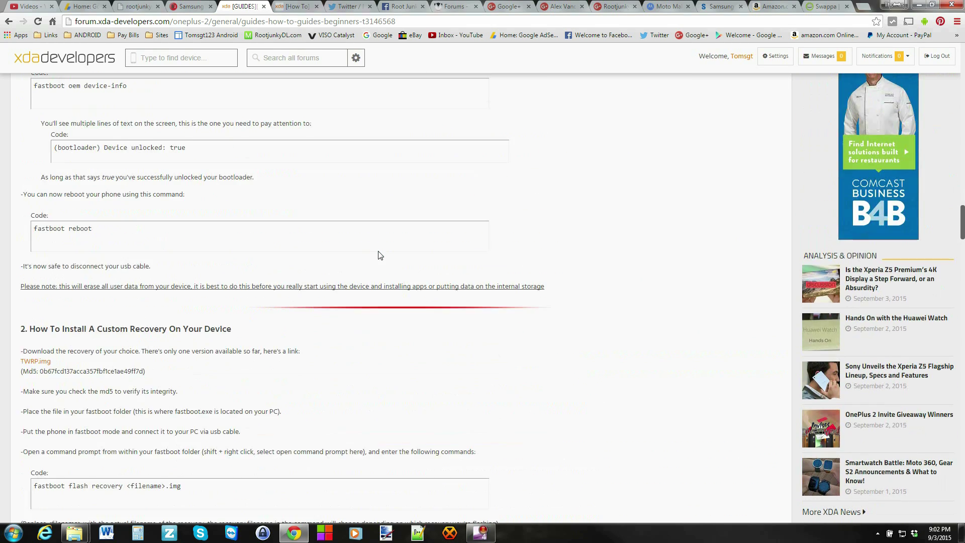
{"action": "scroll", "coordinate": [389, 262], "scroll_direction": "up", "scroll_amount": 8}
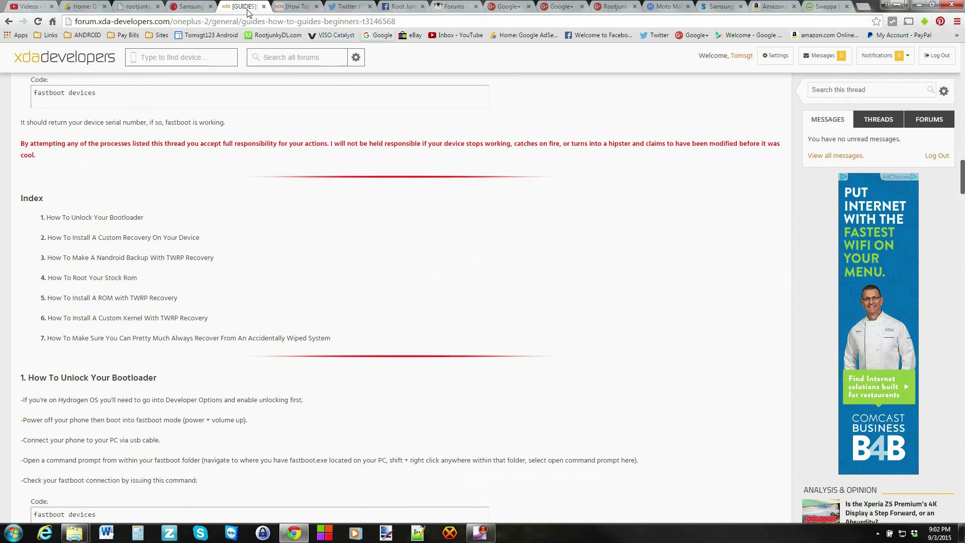
{"action": "left_click", "coordinate": [140, 7]}
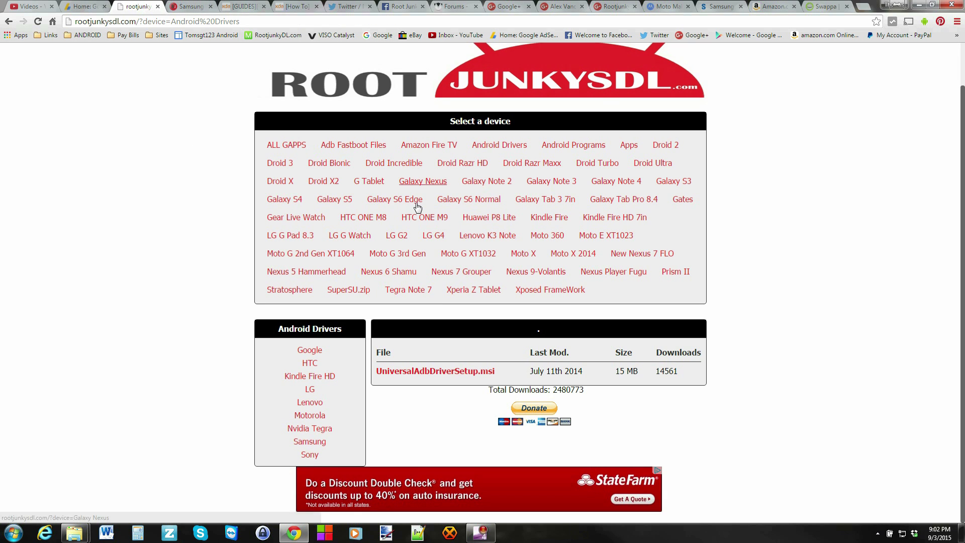
Show the SuperSU.zip files, UPDATE-SuperSU v1.86 through v2.46 plus BETA-SuperSU-v2.49.zip.
{"action": "left_click", "coordinate": [349, 290]}
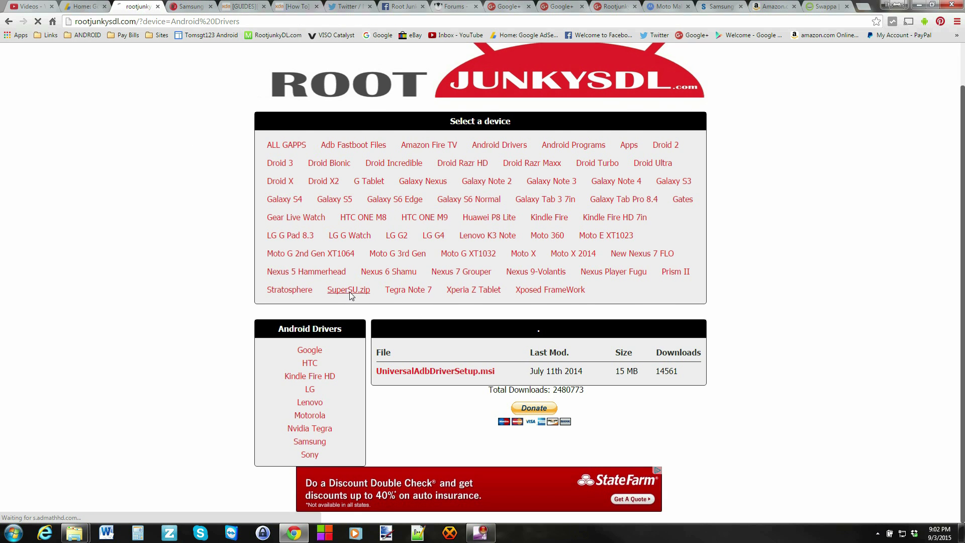
{"action": "scroll", "coordinate": [699, 322], "scroll_direction": "down", "scroll_amount": 4}
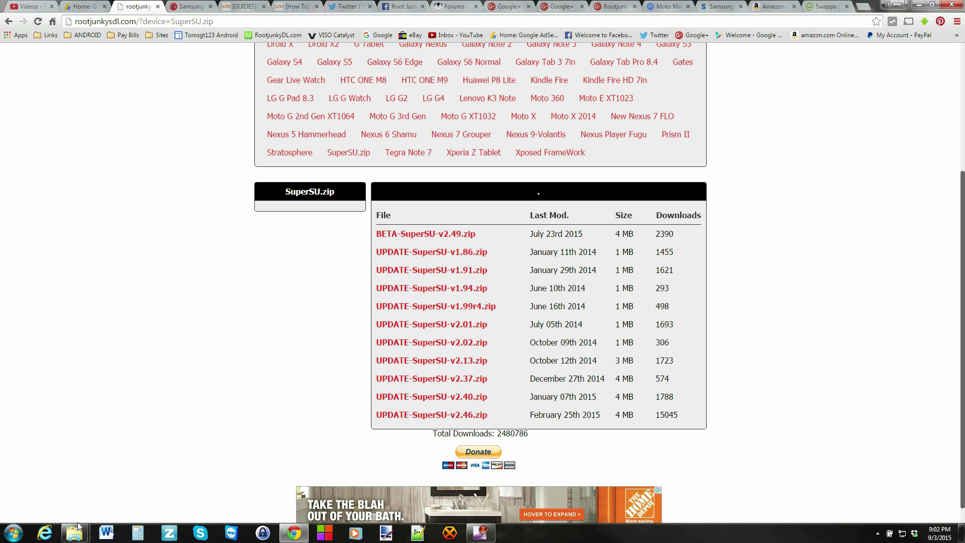
{"action": "mouse_move", "coordinate": [81, 537]}
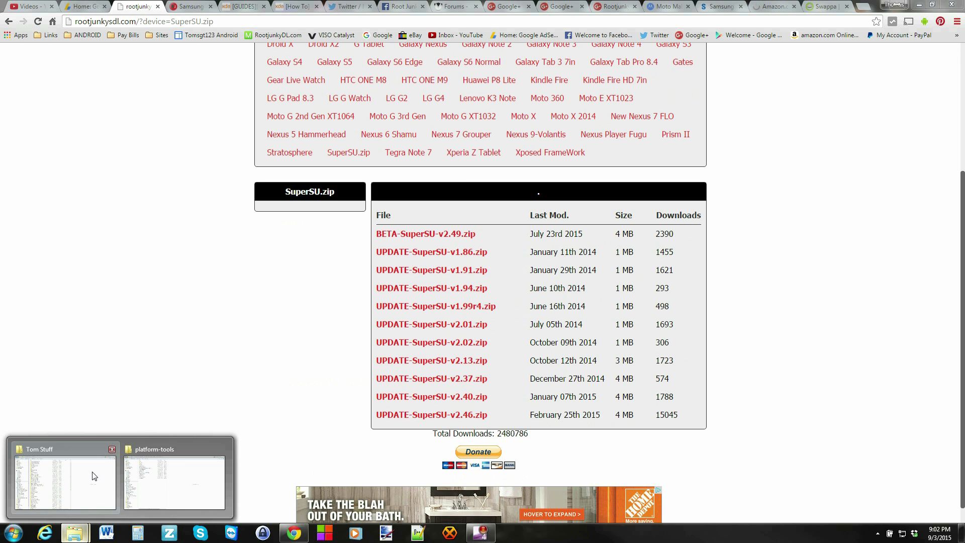
{"action": "left_click", "coordinate": [96, 480]}
In the OnePlus 2 folder, locate twrp.img and UPDATE-SuperSU-v2.46.zip.
{"action": "scroll", "coordinate": [251, 332], "scroll_direction": "down", "scroll_amount": 8}
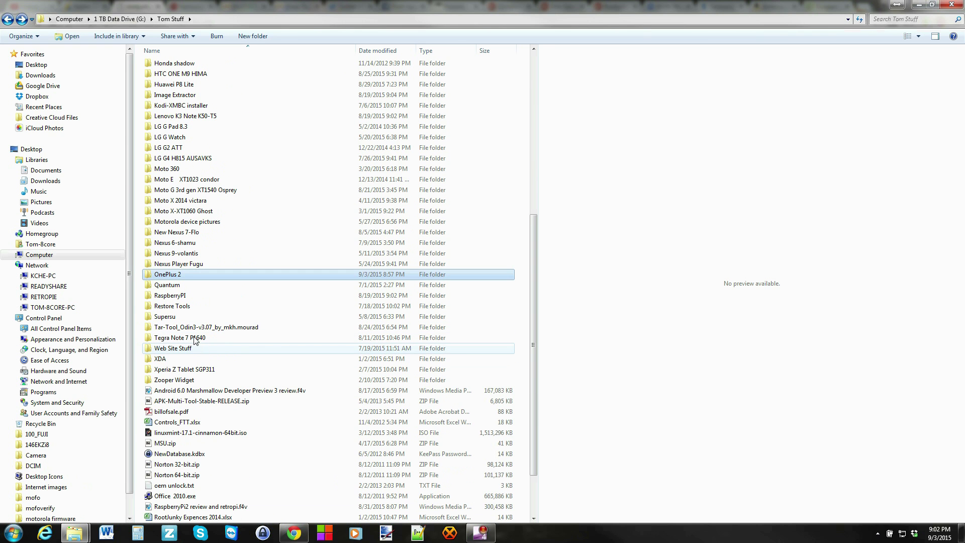
{"action": "double_click", "coordinate": [181, 276]}
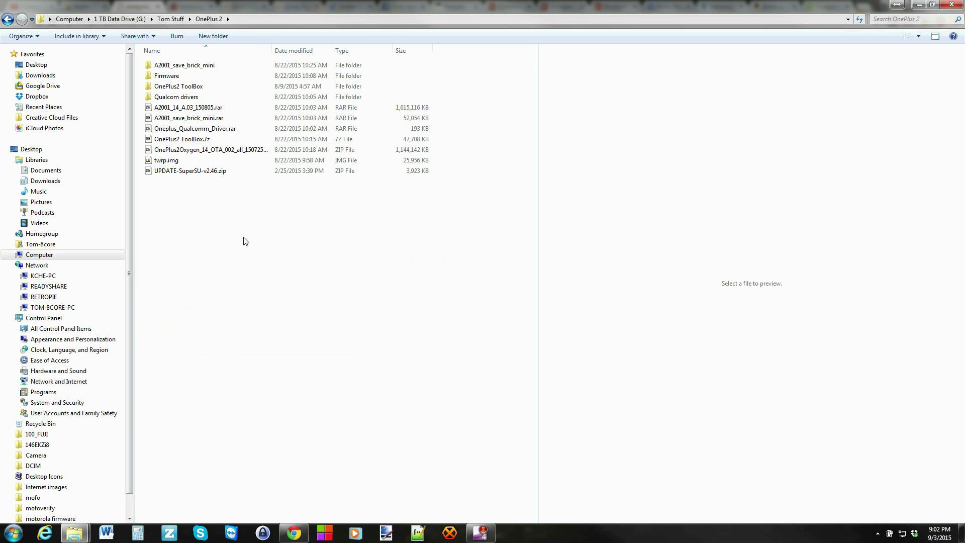
{"action": "left_click", "coordinate": [166, 161]}
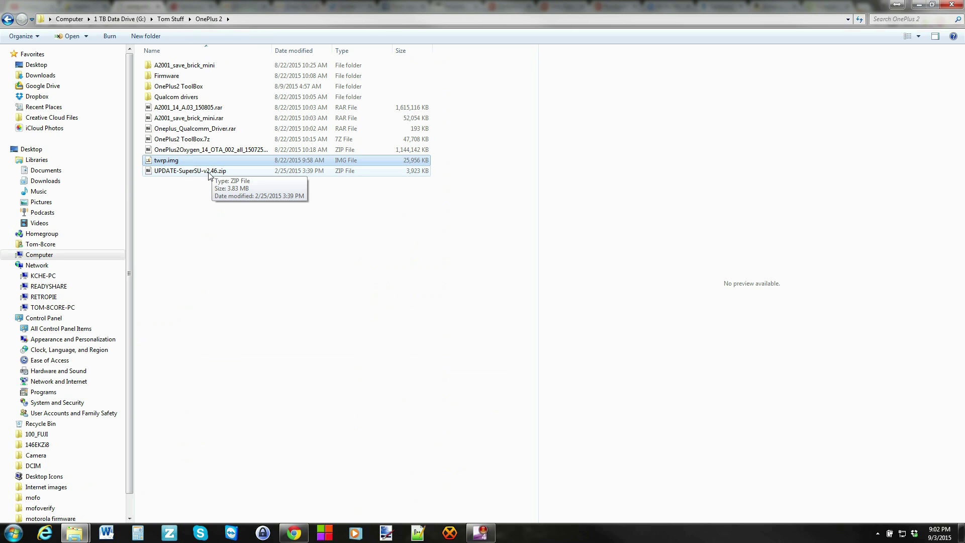
{"action": "left_click", "coordinate": [179, 174]}
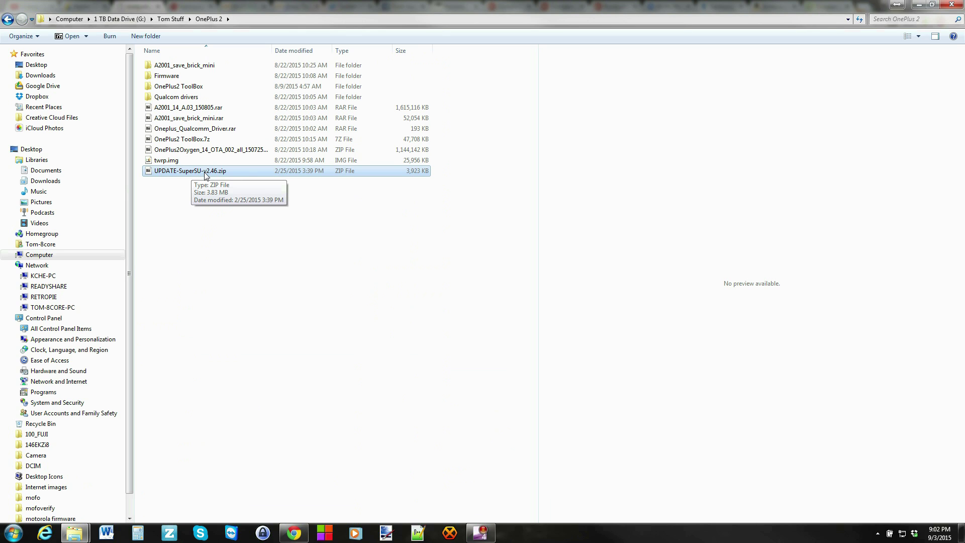
Check the OnePlus USB drivers installer inside OnePlus2 ToolBox, then go back to OnePlus 2.
{"action": "double_click", "coordinate": [183, 86]}
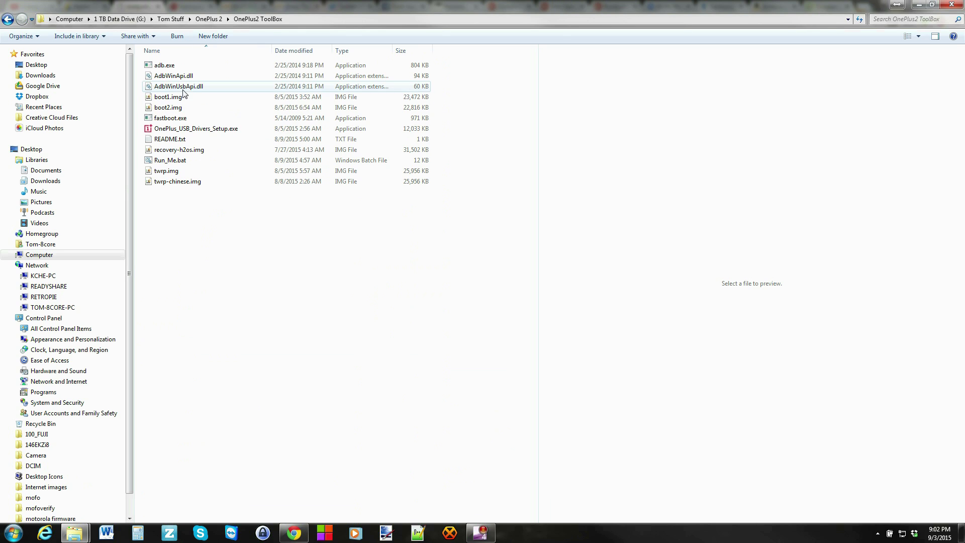
{"action": "left_click", "coordinate": [195, 130]}
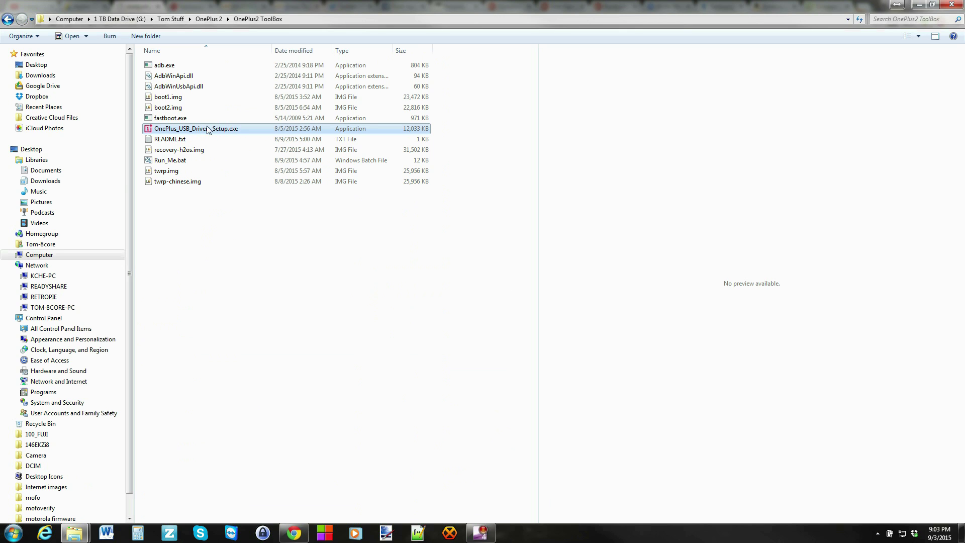
{"action": "left_click", "coordinate": [8, 20]}
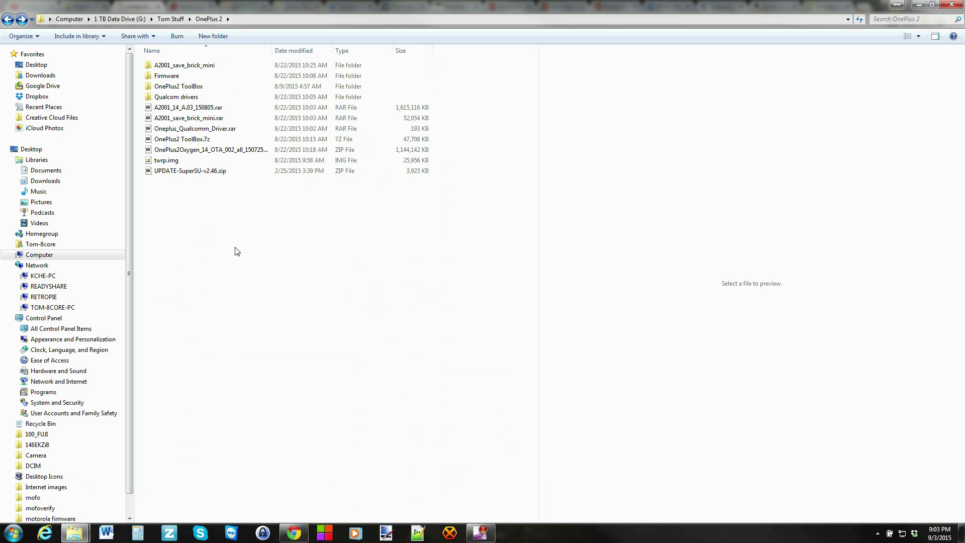
In platform-tools, highlight adb.exe, fastboot.exe, AdbWinApi.dll and AdbWinUsbApi.dll, then clear the selection.
{"action": "mouse_move", "coordinate": [74, 533]}
{"action": "left_click", "coordinate": [153, 485]}
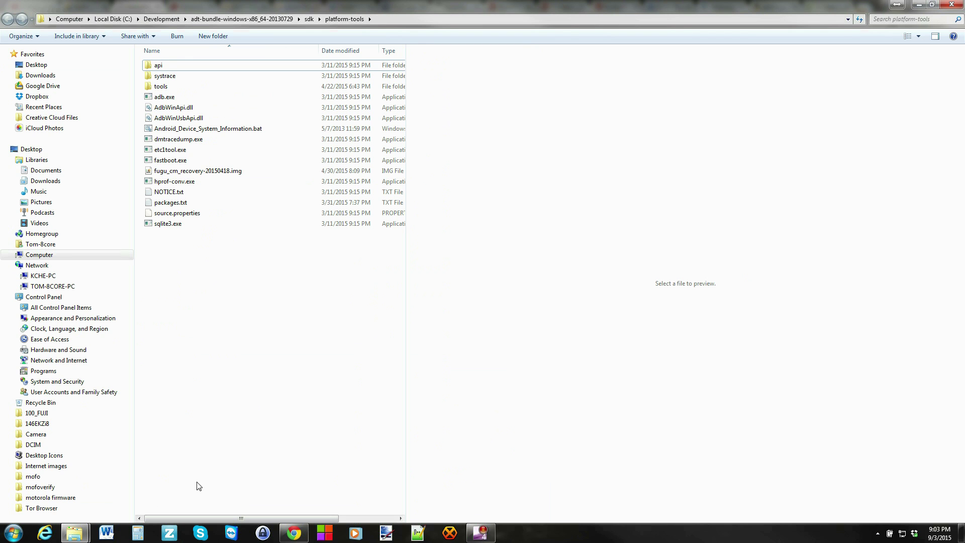
{"action": "left_click", "coordinate": [173, 97]}
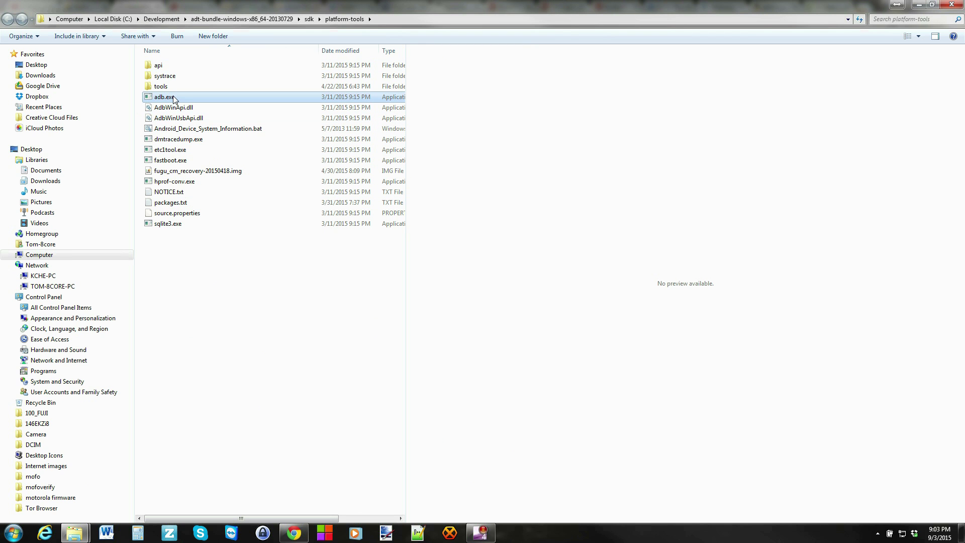
{"action": "left_click", "coordinate": [169, 161], "text": "ctrl"}
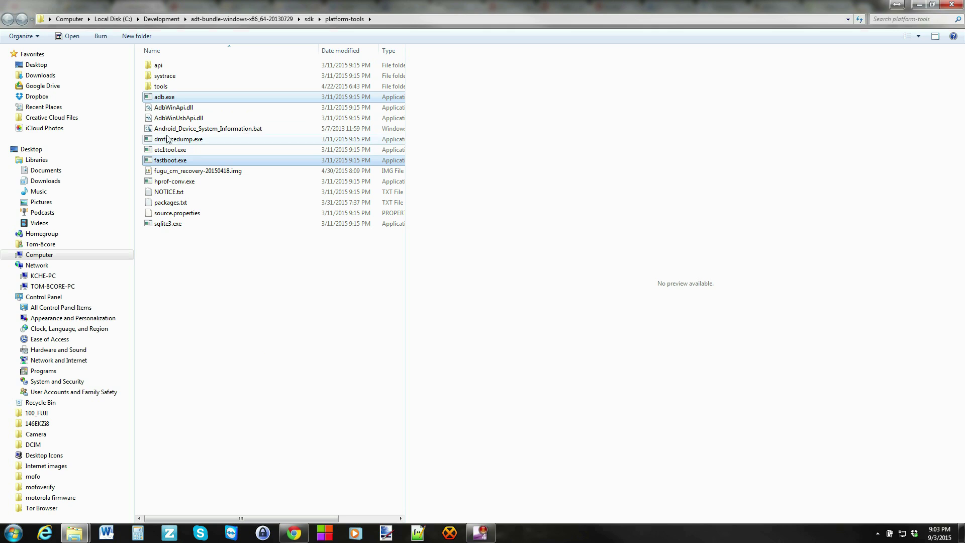
{"action": "left_click", "coordinate": [173, 109], "text": "ctrl"}
{"action": "left_click", "coordinate": [174, 118], "text": "ctrl"}
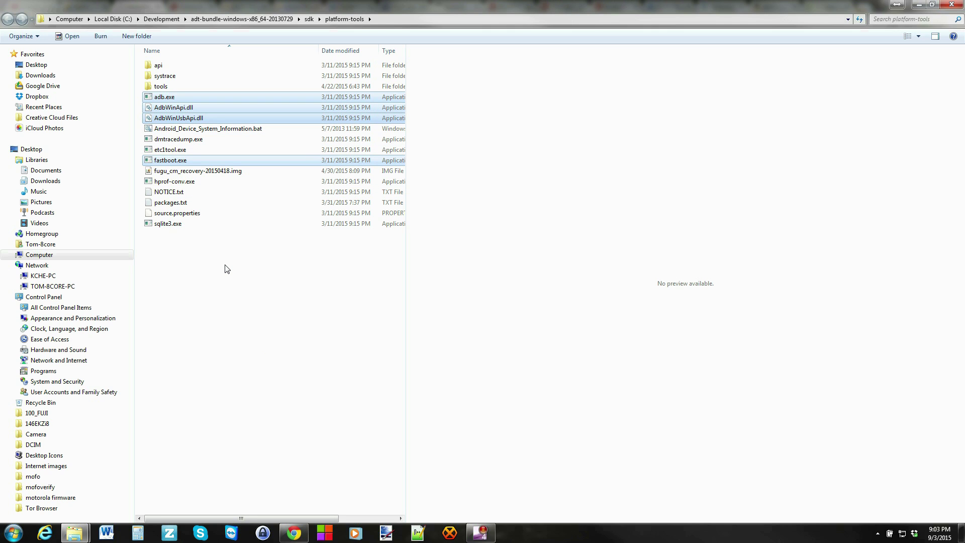
{"action": "left_click", "coordinate": [219, 295]}
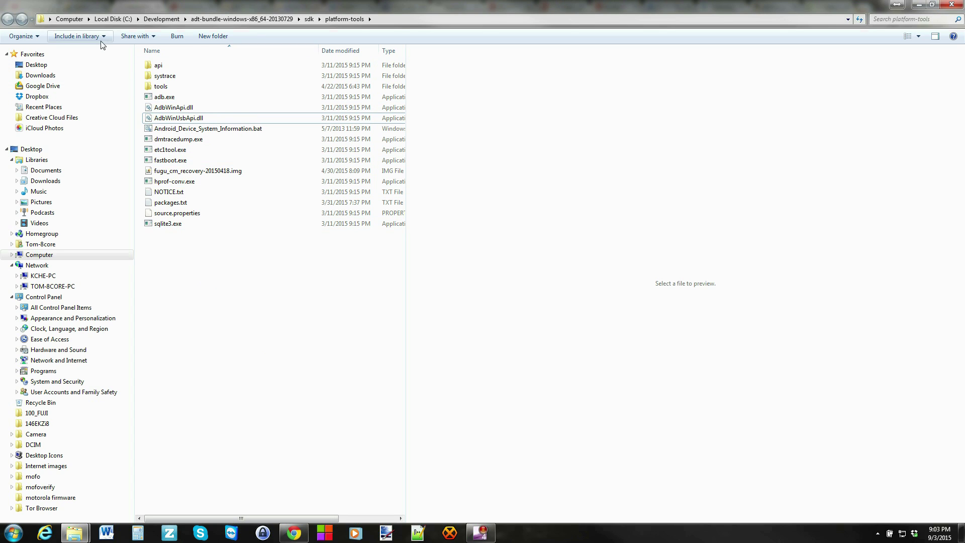
Open the OnePlus2 ToolBox folder from the OnePlus 2 window.
{"action": "mouse_move", "coordinate": [74, 534]}
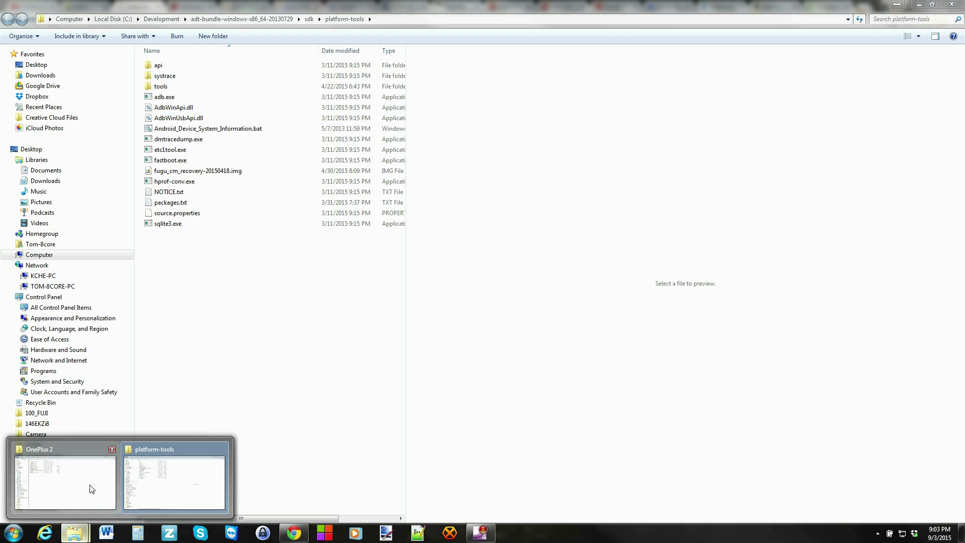
{"action": "left_click", "coordinate": [88, 489]}
{"action": "left_click", "coordinate": [175, 87]}
{"action": "double_click", "coordinate": [175, 87]}
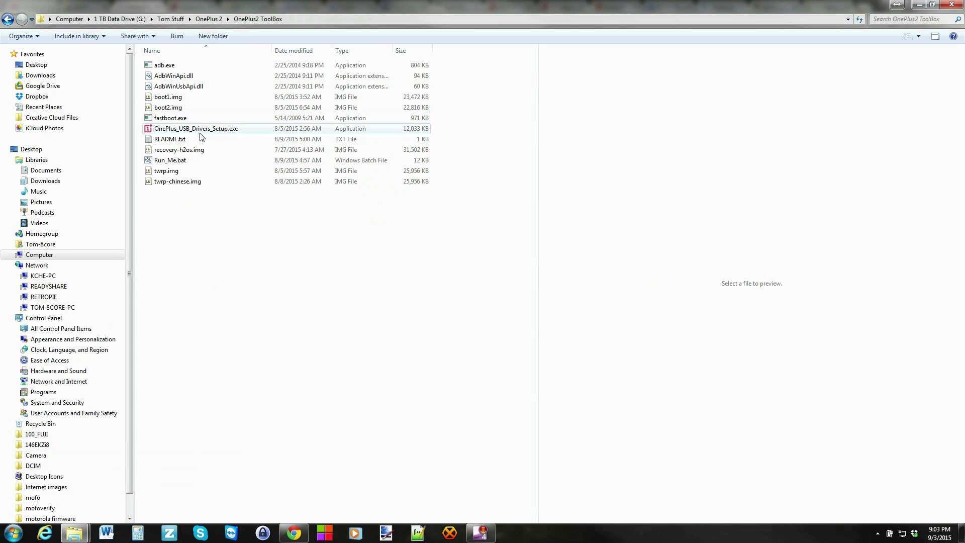